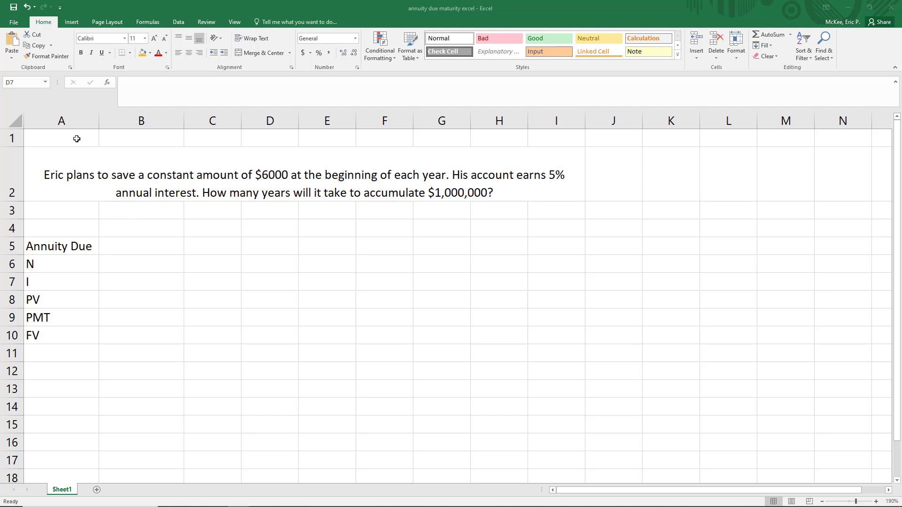
{"action": "left_click_drag", "start_coordinate": [75, 137], "coordinate": [539, 213]}
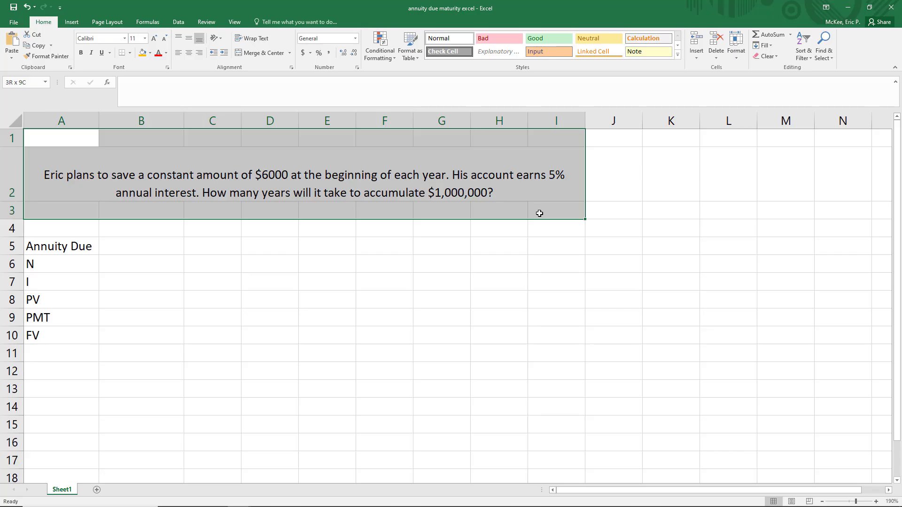
{"action": "left_click_drag", "start_coordinate": [539, 213], "coordinate": [539, 213]}
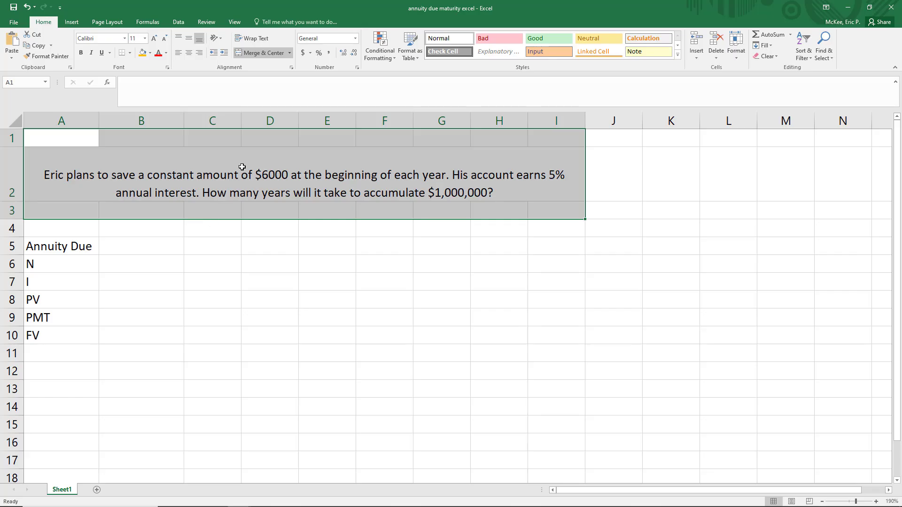
{"action": "left_click_drag", "start_coordinate": [155, 249], "coordinate": [155, 339]}
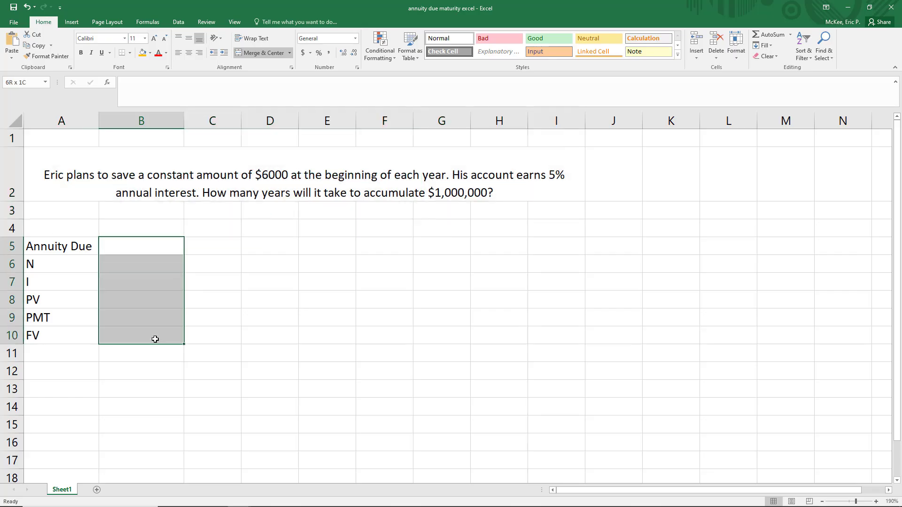
- Enter 1 for Annuity Due in B5 and an interest rate of .05 for I in B7, leaving N empty
{"action": "left_click", "coordinate": [165, 242]}
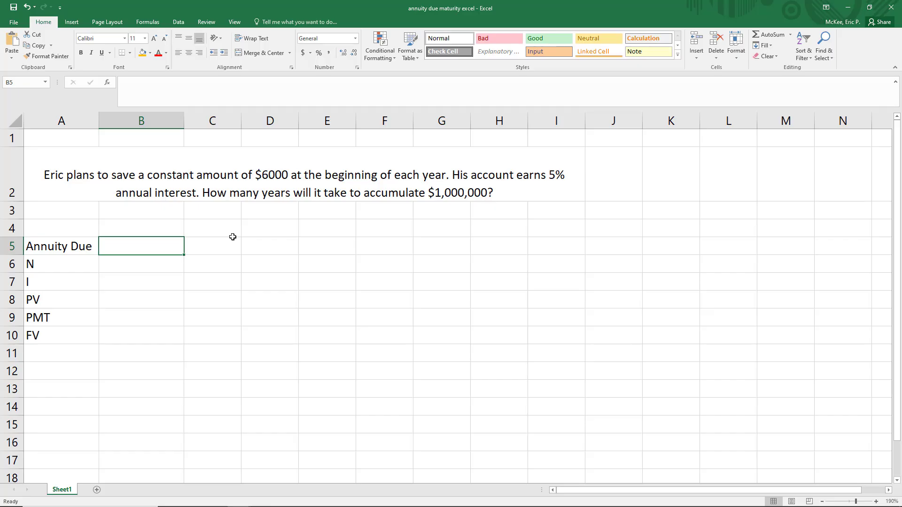
{"action": "type", "text": "1"}
{"action": "key", "text": "Return"}
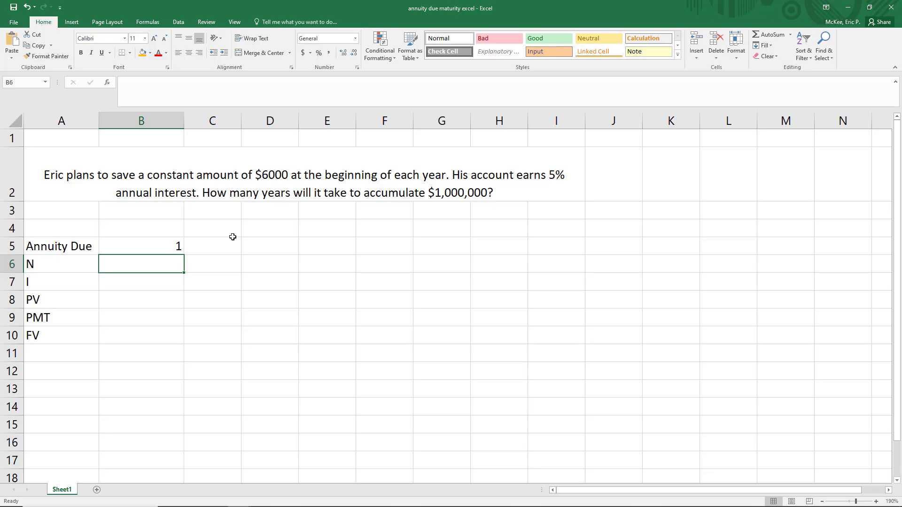
{"action": "key", "text": "Return"}
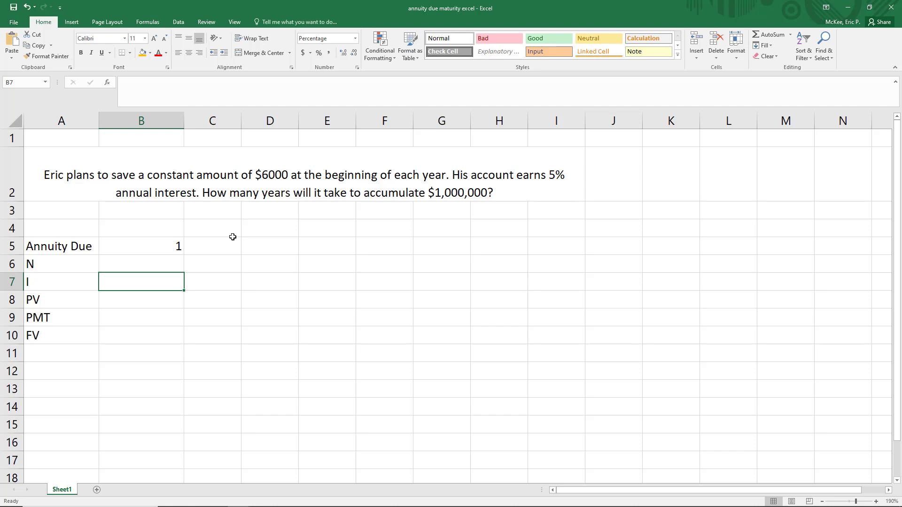
{"action": "type", "text": ".05"}
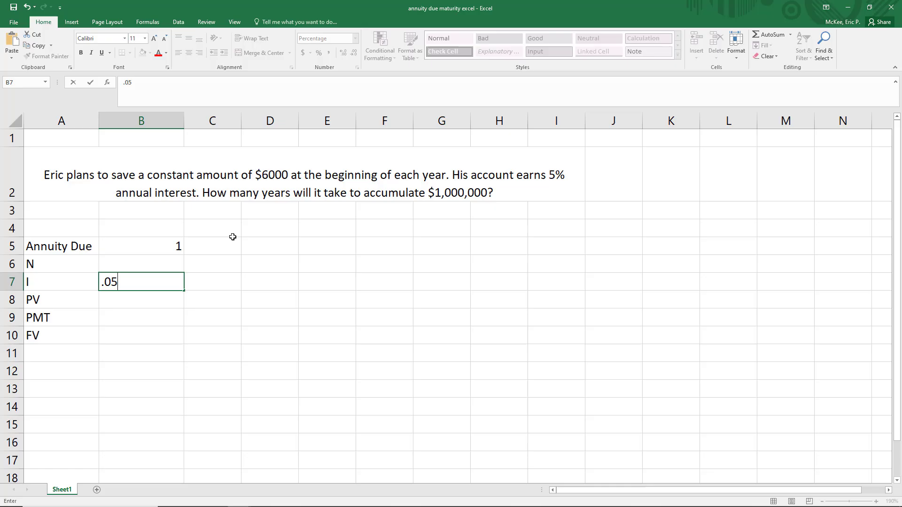
{"action": "key", "text": "Return"}
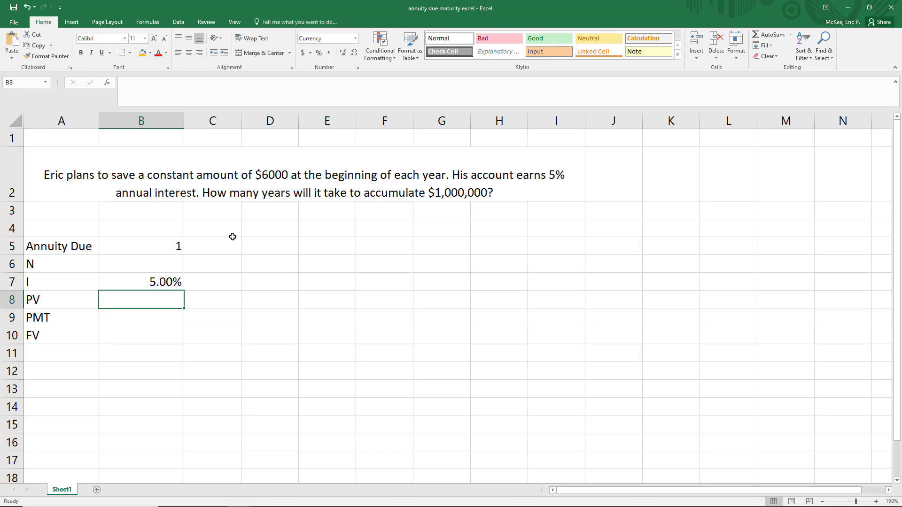
- Fill in PV as 0, PMT as 6000 and FV as 1000000 in cells B8 to B10
{"action": "type", "text": "0"}
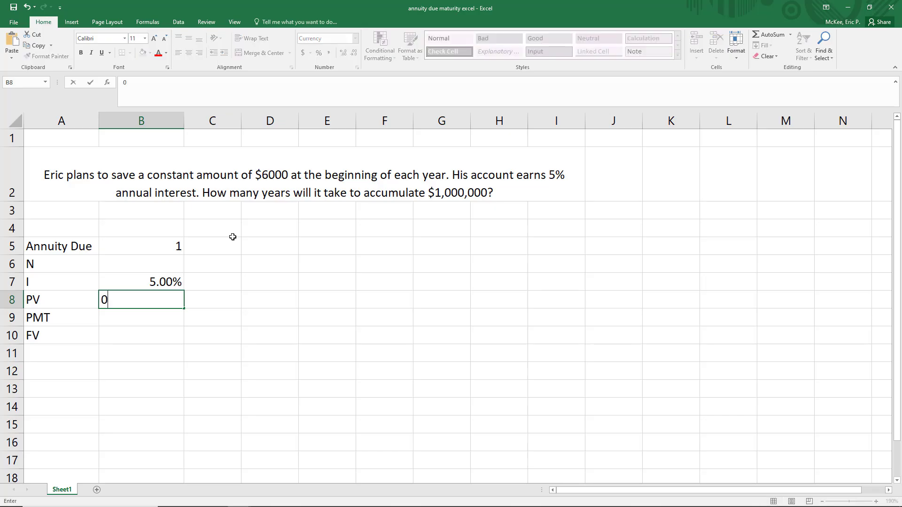
{"action": "key", "text": "Return"}
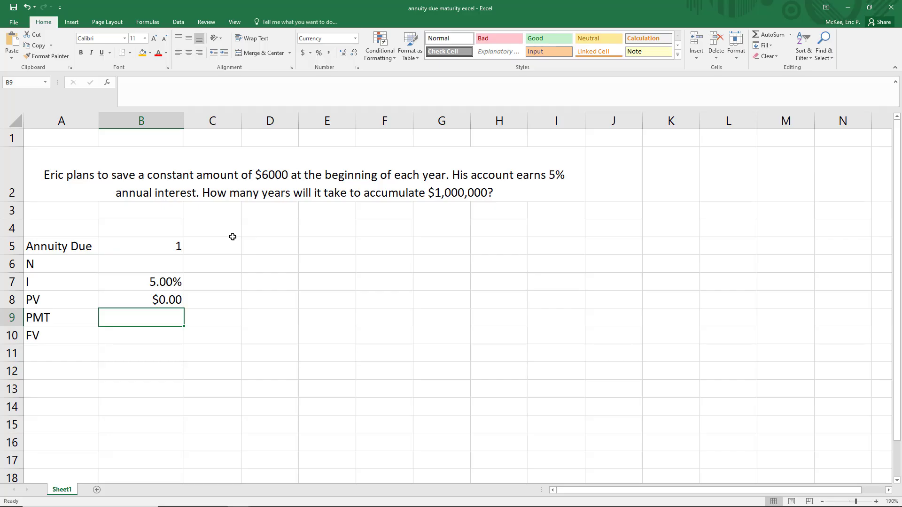
{"action": "type", "text": "6000"}
{"action": "key", "text": "Return"}
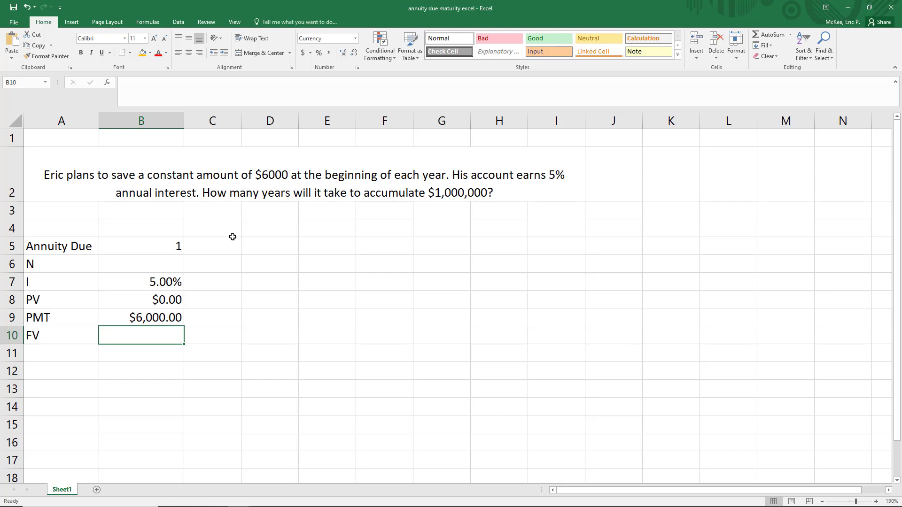
{"action": "type", "text": "1,000,"}
{"action": "type", "text": "000000"}
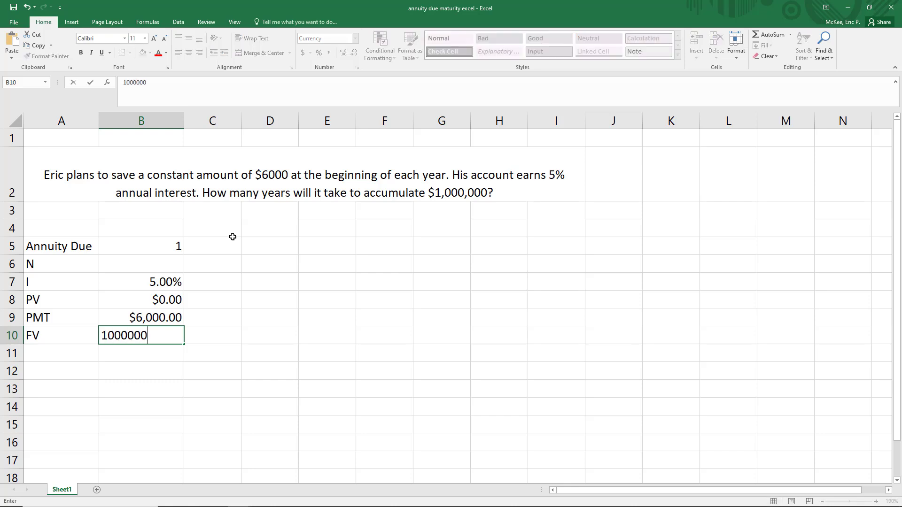
{"action": "key", "text": "Return"}
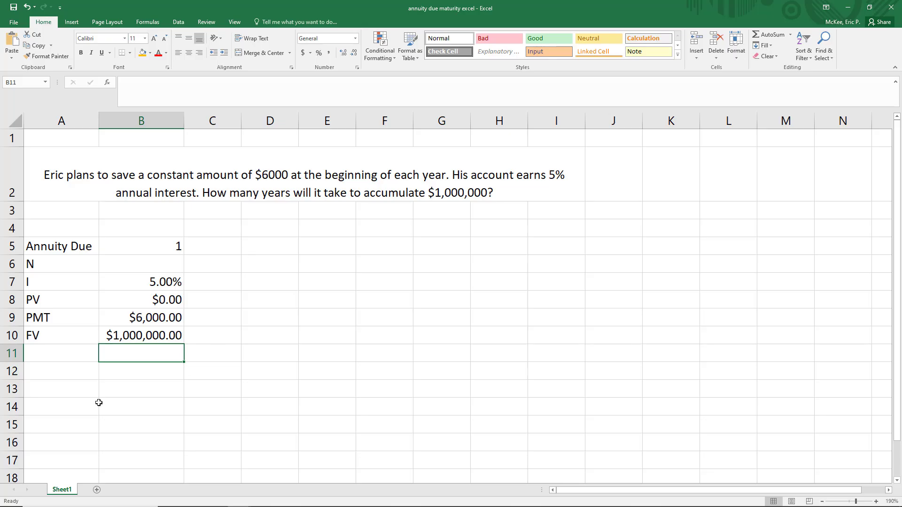
{"action": "left_click", "coordinate": [61, 301]}
{"action": "left_click_drag", "start_coordinate": [101, 301], "coordinate": [158, 342]}
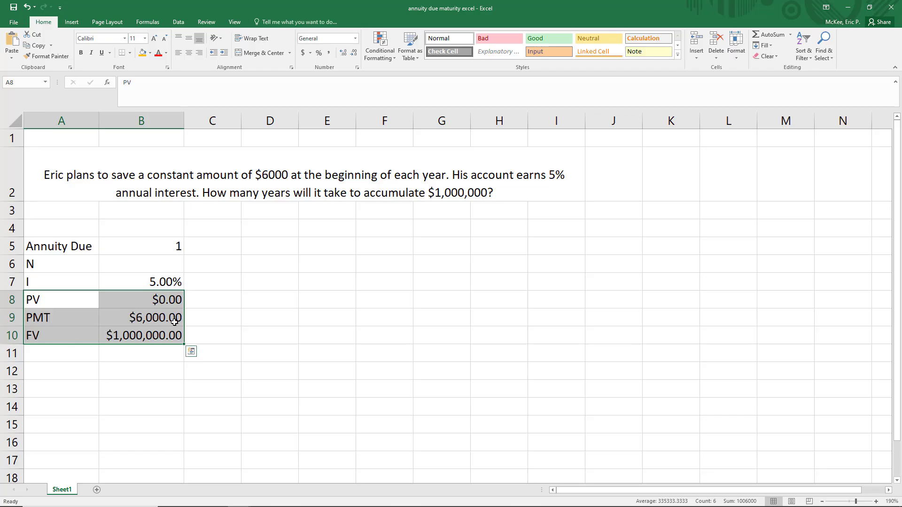
{"action": "left_click_drag", "start_coordinate": [73, 317], "coordinate": [159, 317]}
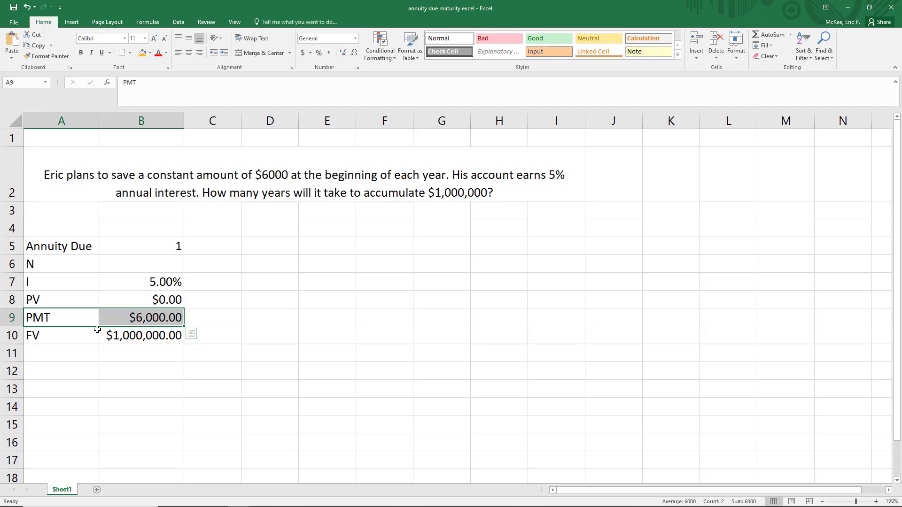
{"action": "left_click_drag", "start_coordinate": [74, 340], "coordinate": [133, 338]}
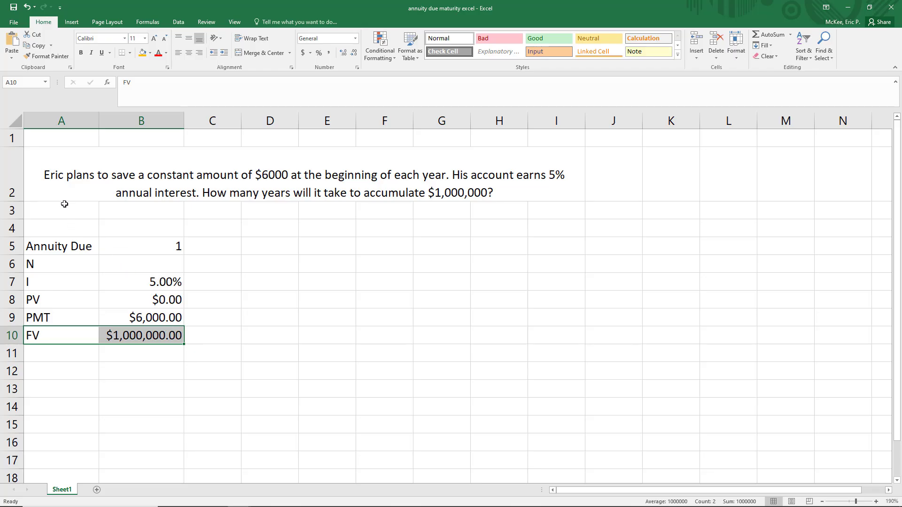
- Make the PMT value in B9 negative so that it reads -6000
{"action": "left_click", "coordinate": [134, 318]}
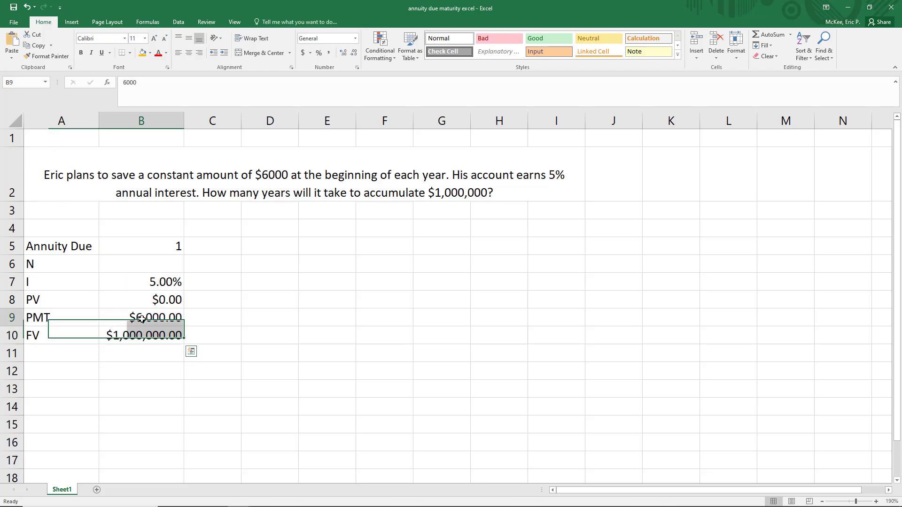
{"action": "left_click", "coordinate": [125, 87]}
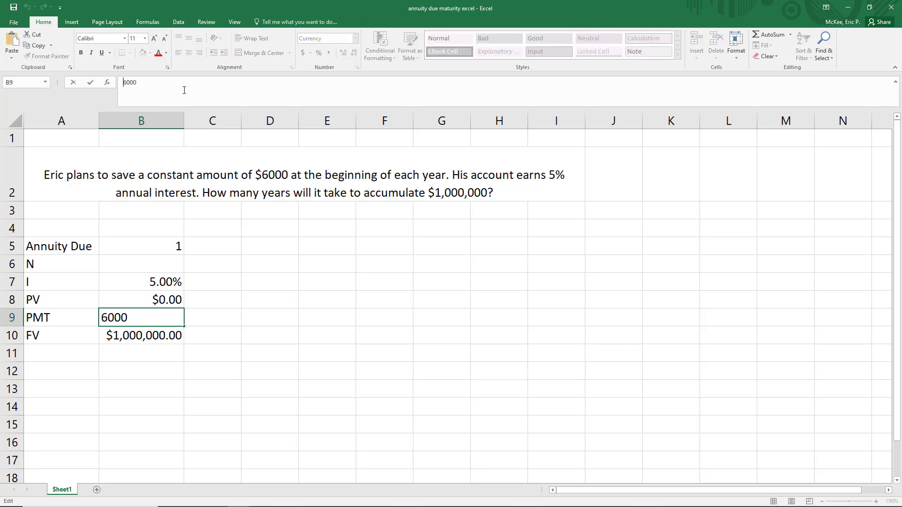
{"action": "type", "text": "-"}
{"action": "key", "text": "Return"}
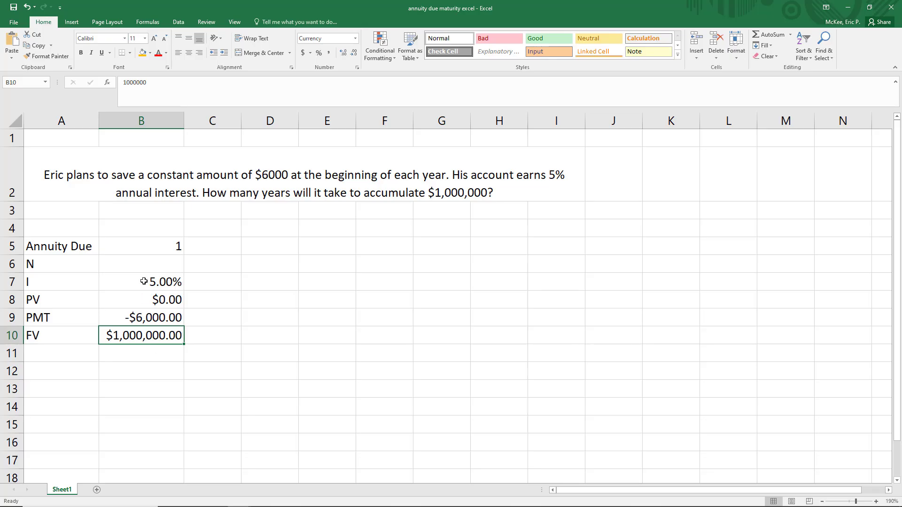
- Calculate N in B6 with the formula =NPER(.05,-6000,0,1000000,1)
{"action": "left_click", "coordinate": [145, 264]}
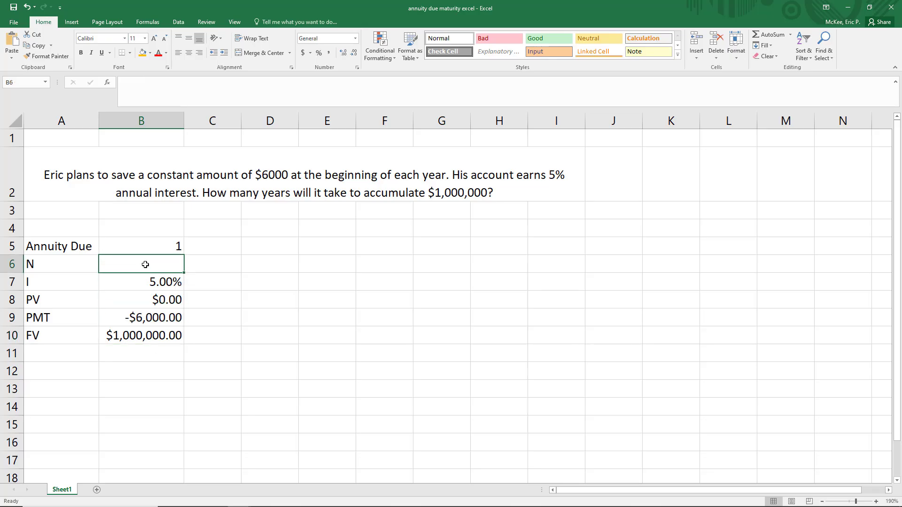
{"action": "type", "text": "=nper"}
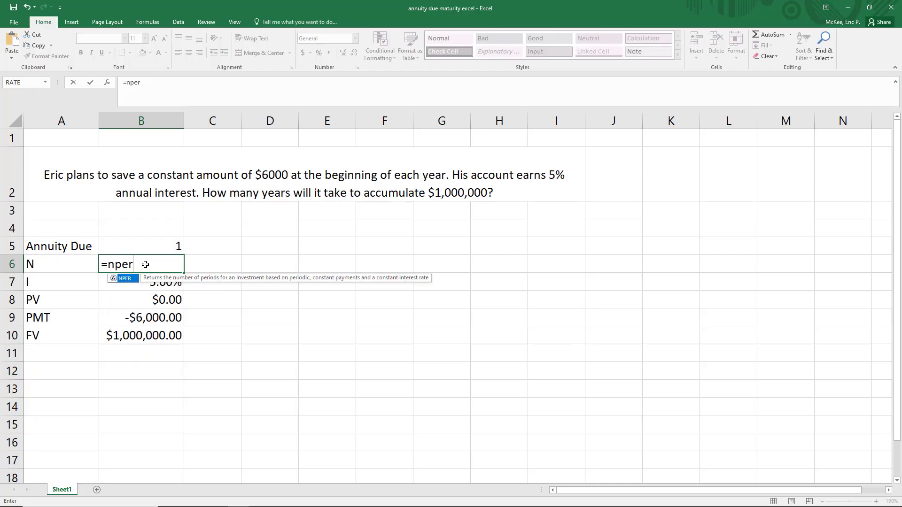
{"action": "type", "text": "("}
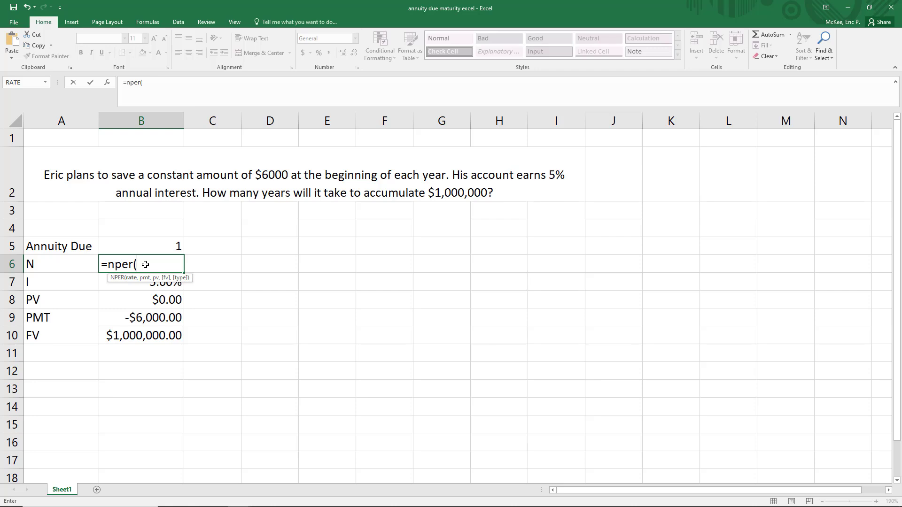
{"action": "type", "text": ".05,-6000,"}
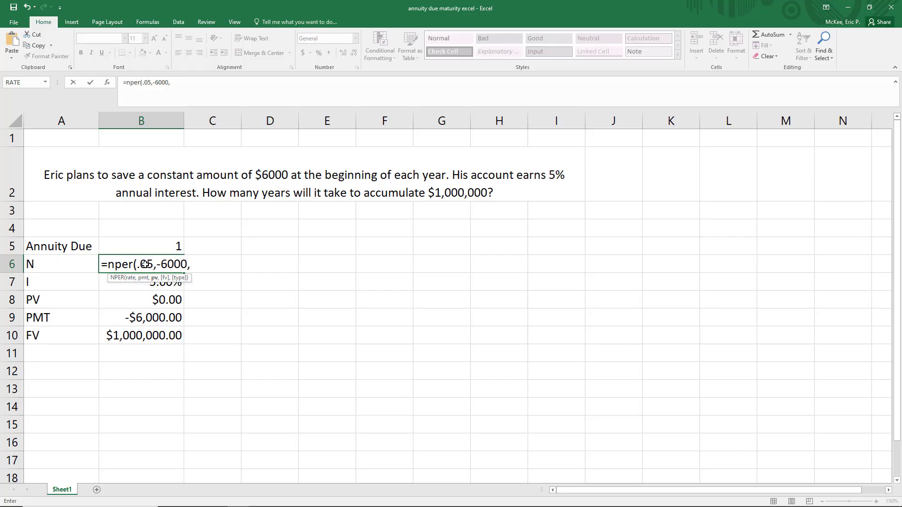
{"action": "type", "text": "0,"}
{"action": "type", "text": "100000"}
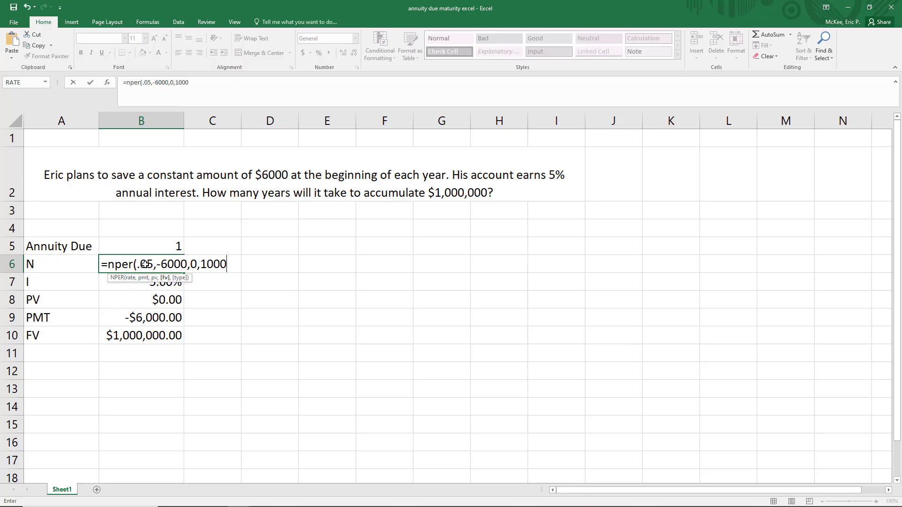
{"action": "type", "text": "0,"}
{"action": "type", "text": "1)"}
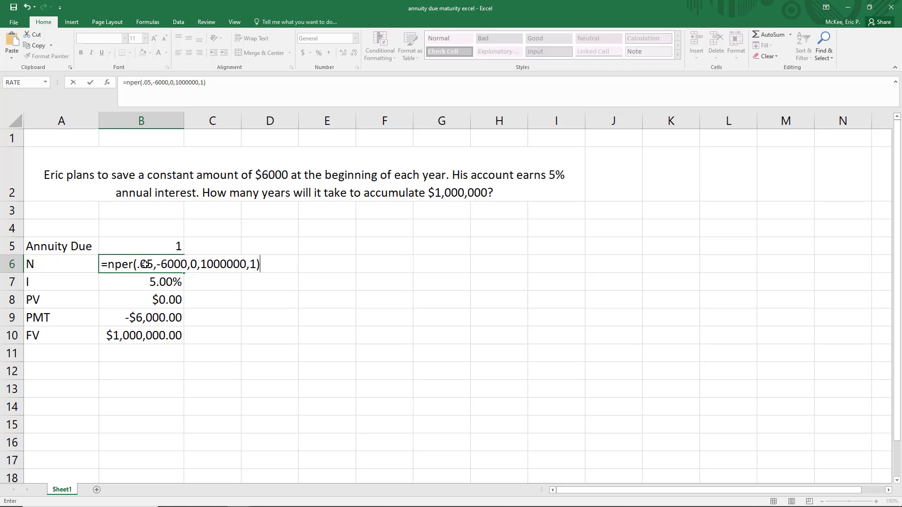
{"action": "key", "text": "Return"}
{"action": "left_click_drag", "start_coordinate": [70, 264], "coordinate": [164, 264]}
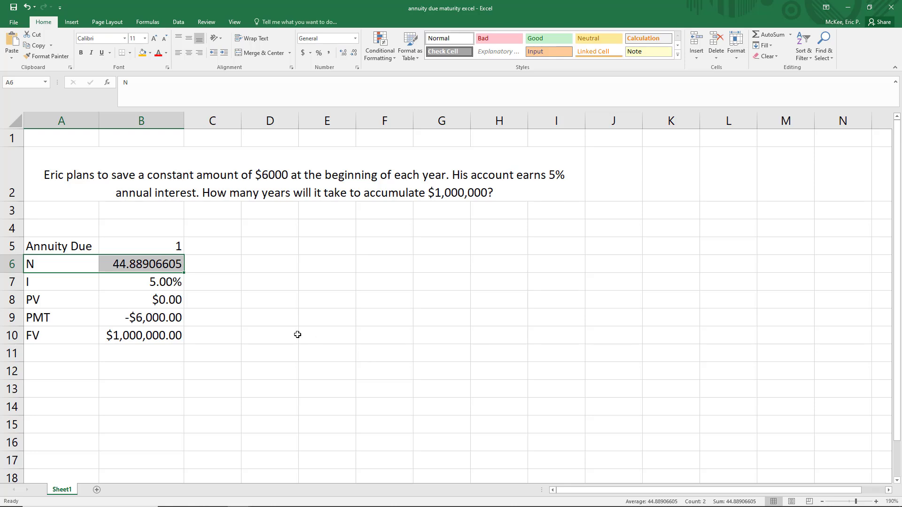
- Replace the typed arguments of the NPER formula in B6 with cell references so that it reads =NPER(B7,B9,B8,B10,B5)
{"action": "left_click", "coordinate": [161, 266]}
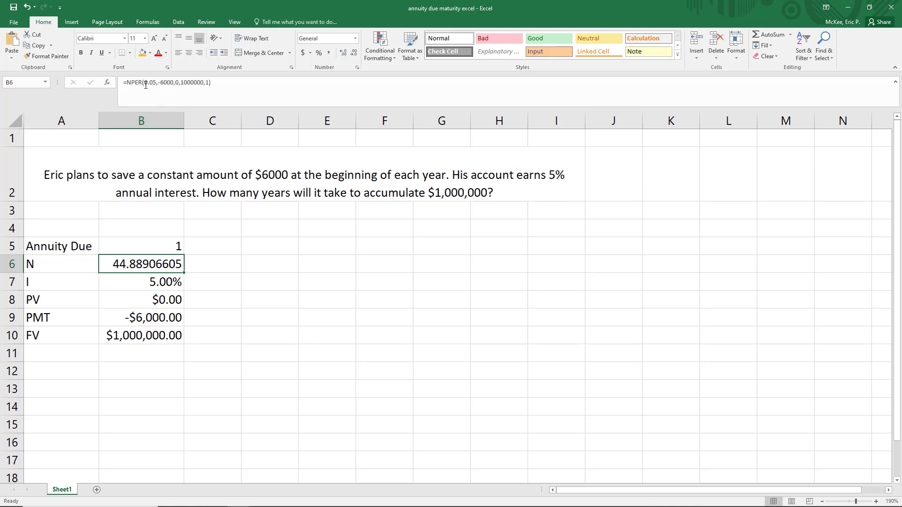
{"action": "left_click_drag", "start_coordinate": [145, 83], "coordinate": [209, 83]}
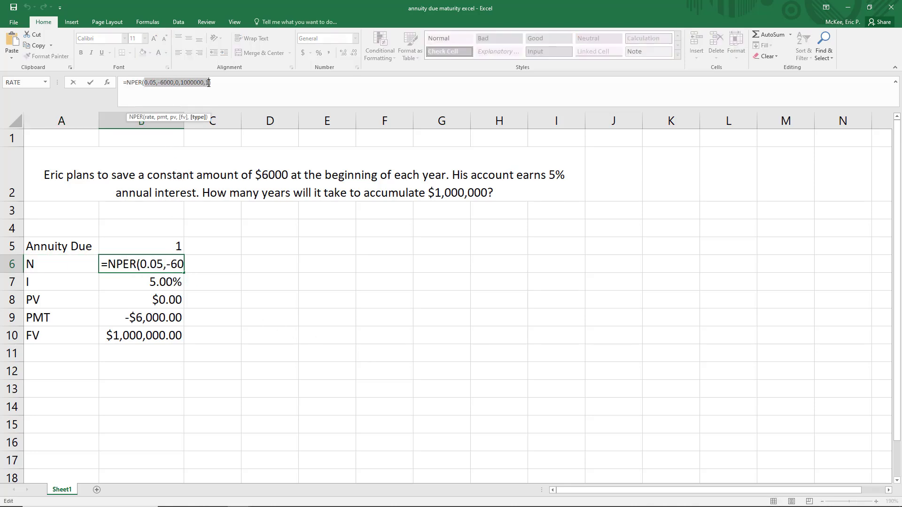
{"action": "key", "text": "BackSpace"}
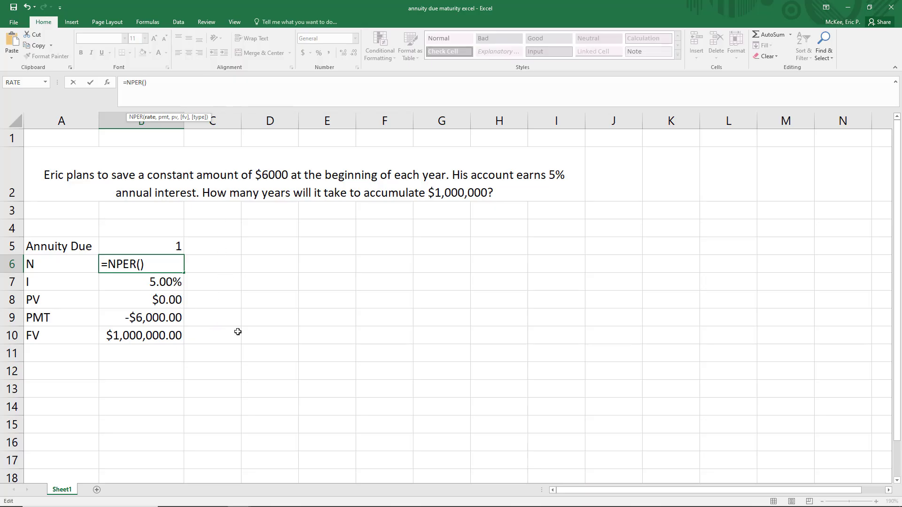
{"action": "type", "text": "b7,"}
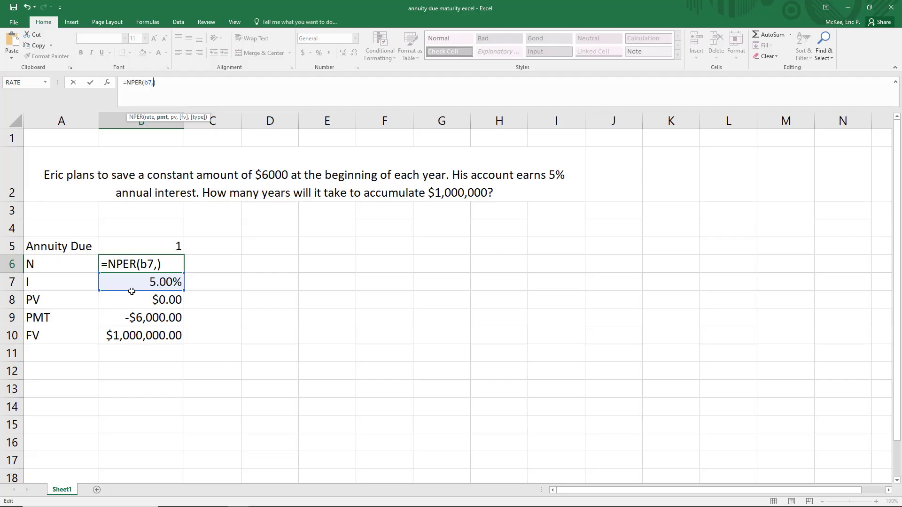
{"action": "left_click", "coordinate": [131, 318]}
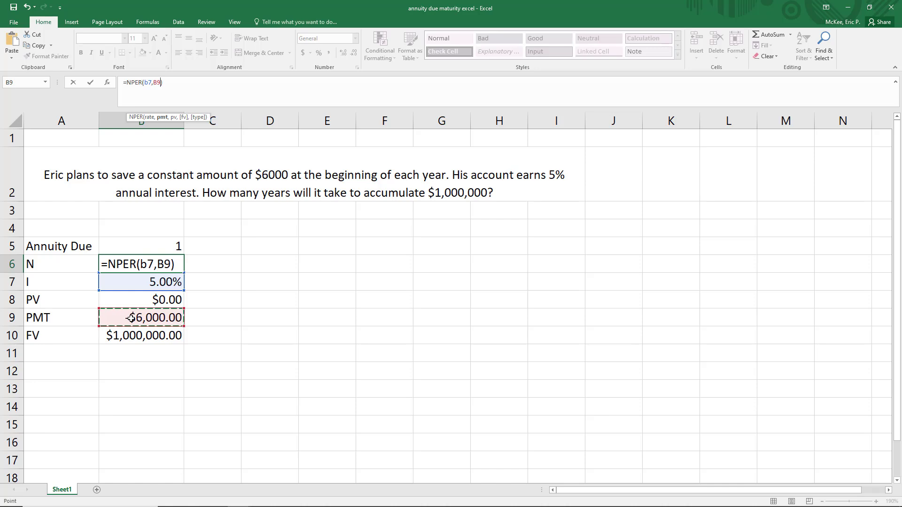
{"action": "type", "text": ","}
{"action": "left_click", "coordinate": [143, 300]}
{"action": "type", "text": ","}
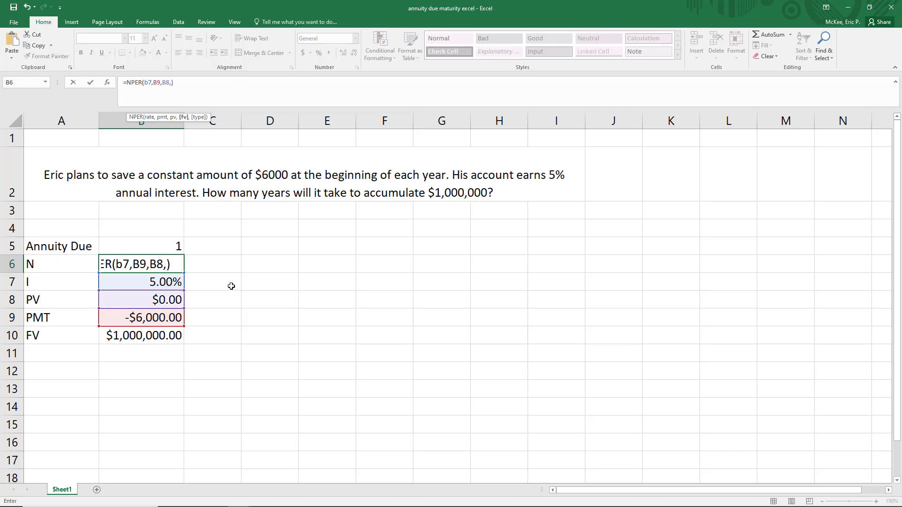
{"action": "left_click", "coordinate": [145, 335]}
{"action": "type", "text": ","}
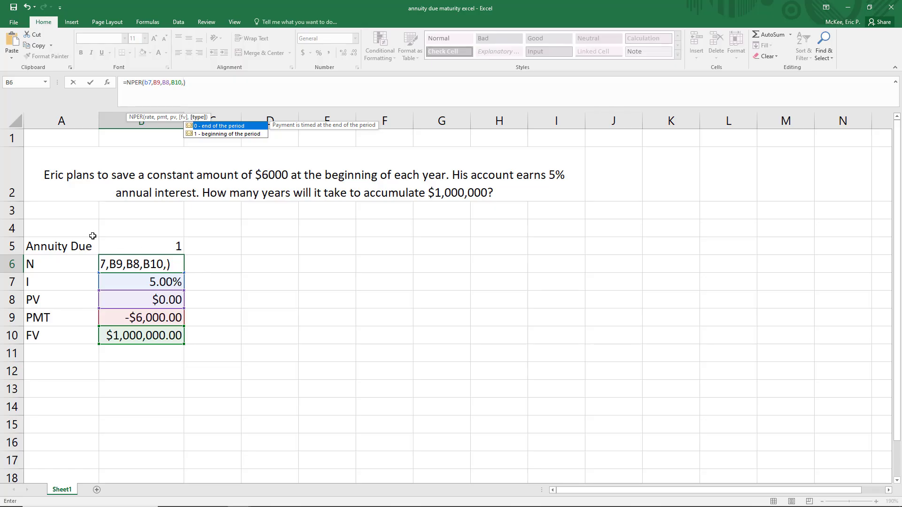
{"action": "left_click", "coordinate": [160, 247]}
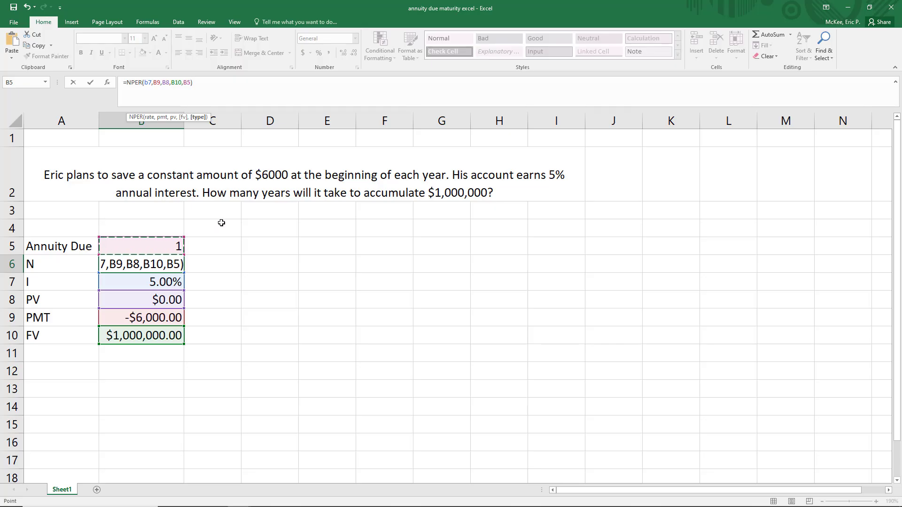
{"action": "key", "text": "Return"}
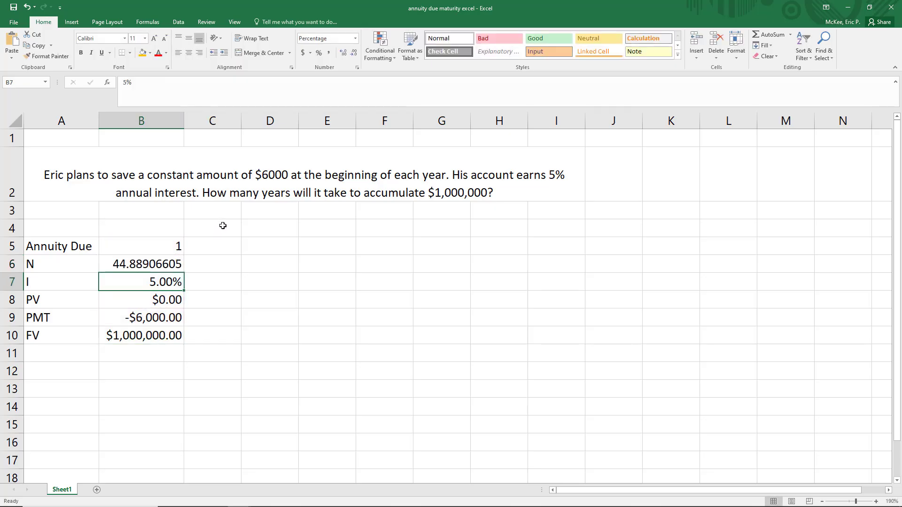
{"action": "key", "text": "Up"}
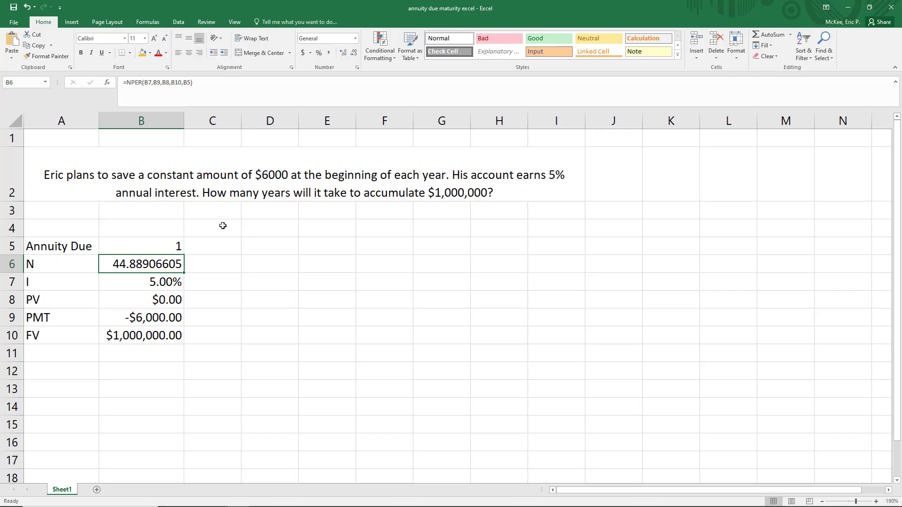
{"action": "left_click_drag", "start_coordinate": [170, 285], "coordinate": [170, 329]}
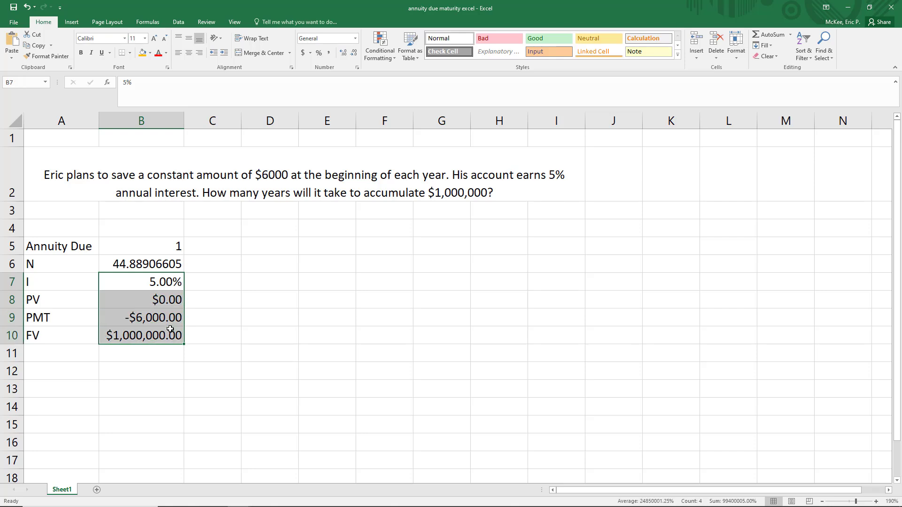
{"action": "left_click_drag", "start_coordinate": [74, 248], "coordinate": [143, 248]}
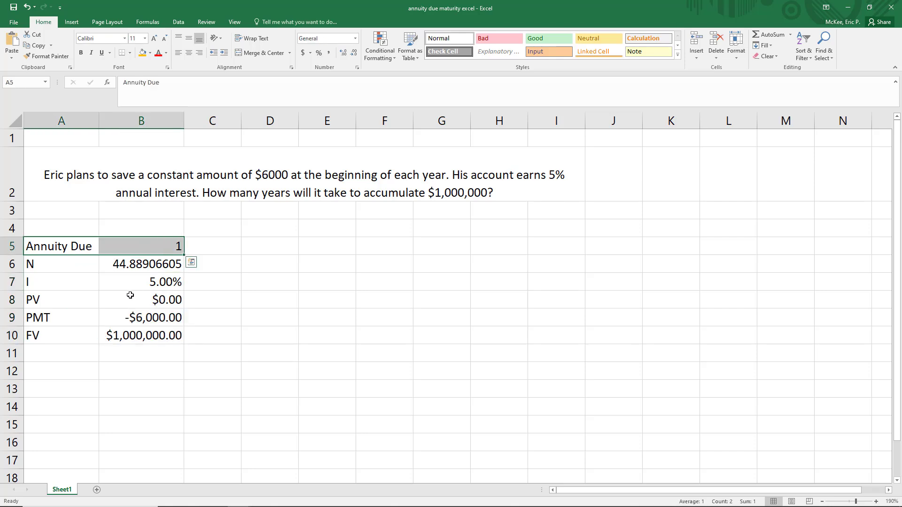
{"action": "left_click", "coordinate": [154, 289]}
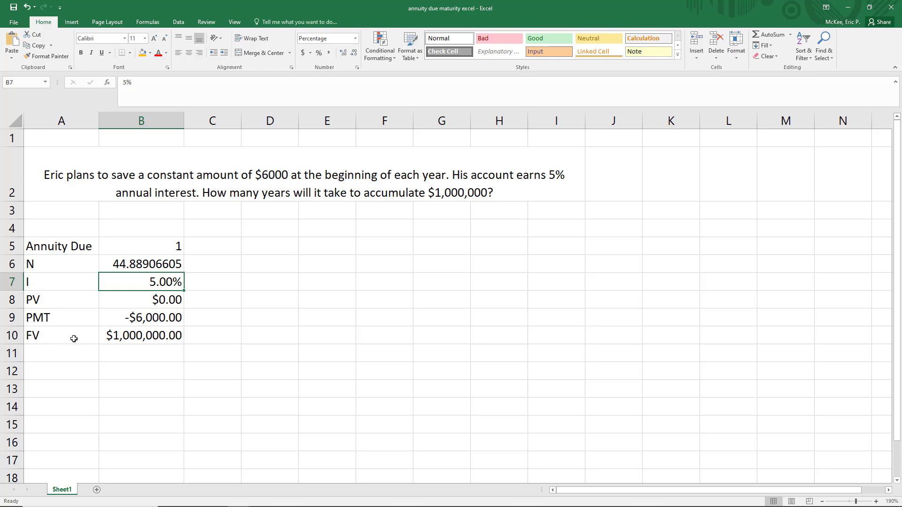
{"action": "left_click_drag", "start_coordinate": [72, 338], "coordinate": [147, 339]}
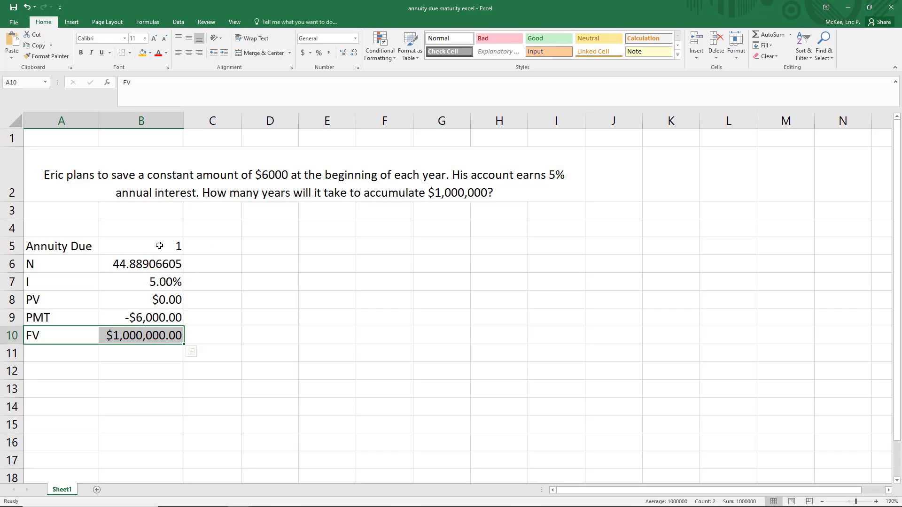
- Set the Annuity Due value in B5 to 0 to recalculate N for end-of-year deposits
{"action": "left_click", "coordinate": [174, 246]}
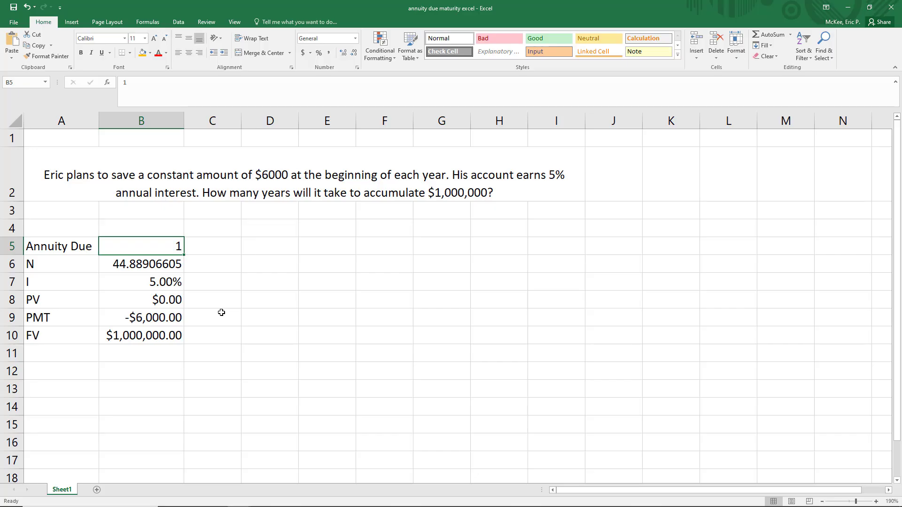
{"action": "type", "text": "0"}
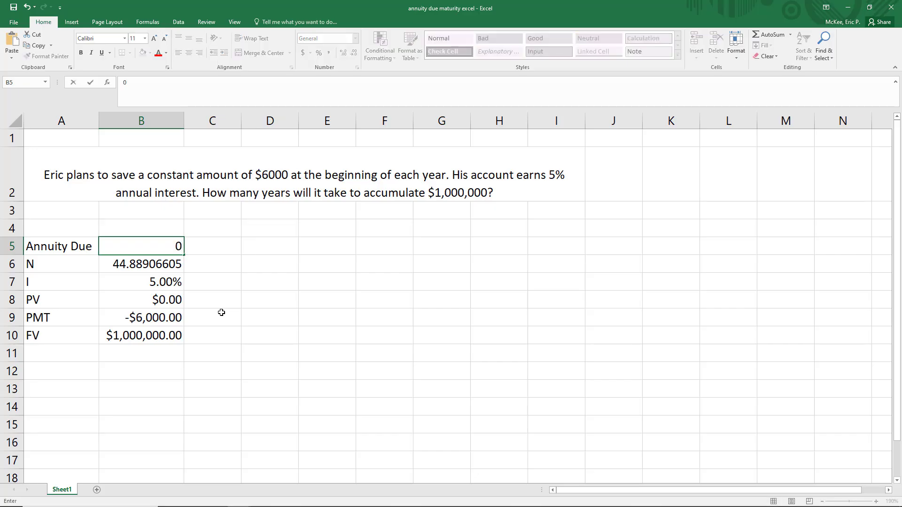
{"action": "key", "text": "Return"}
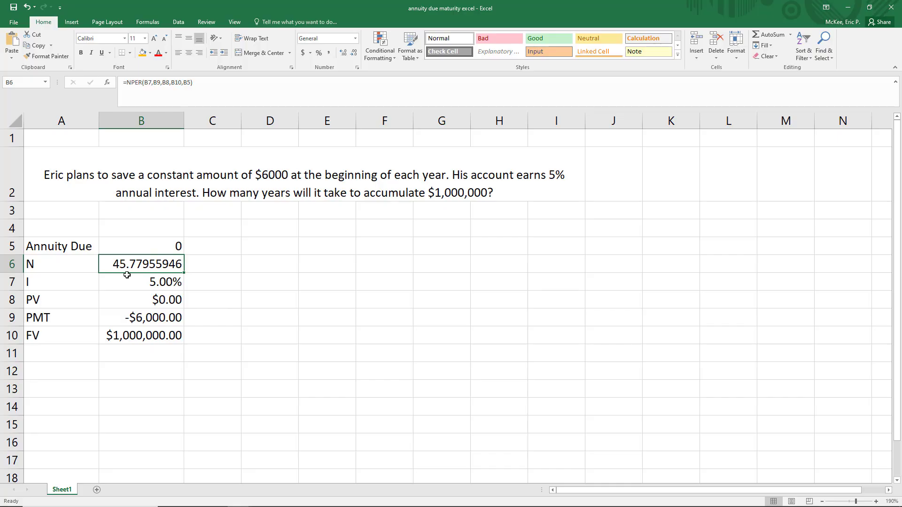